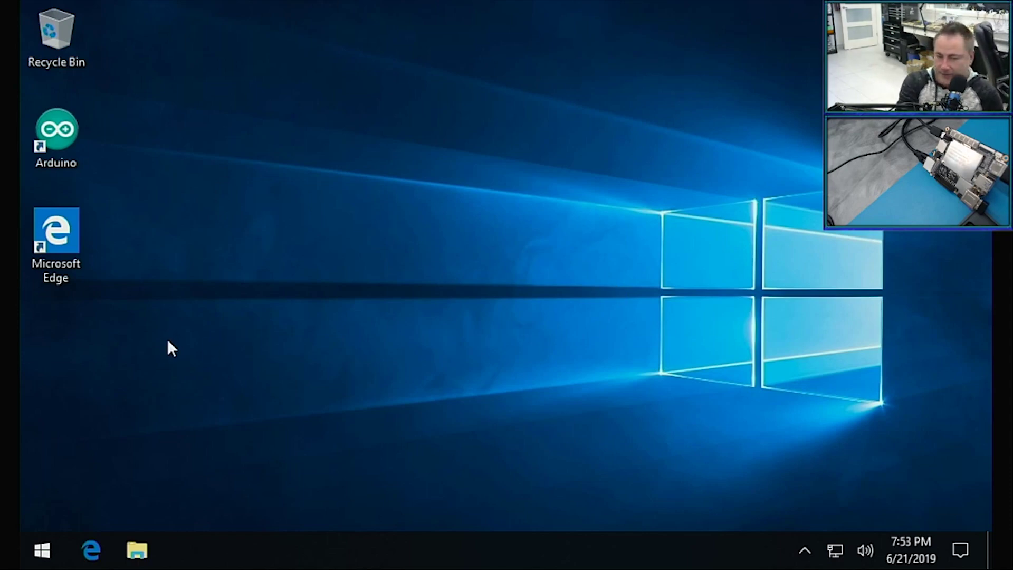
Step: Start Disk Cleanup from the Windows (C:) drive's Properties in File Explorer
click(136, 552)
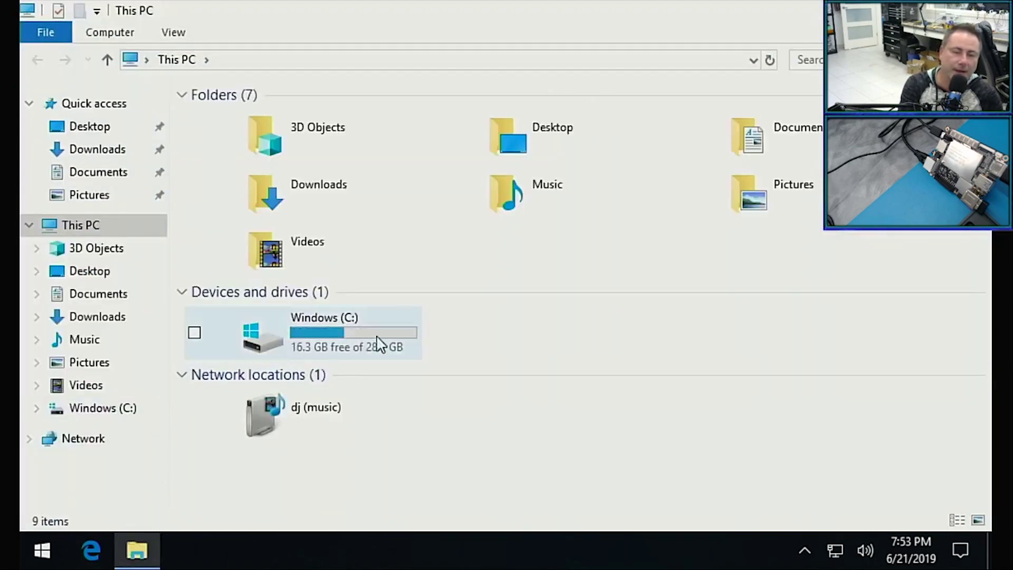
mouse_move(336, 352)
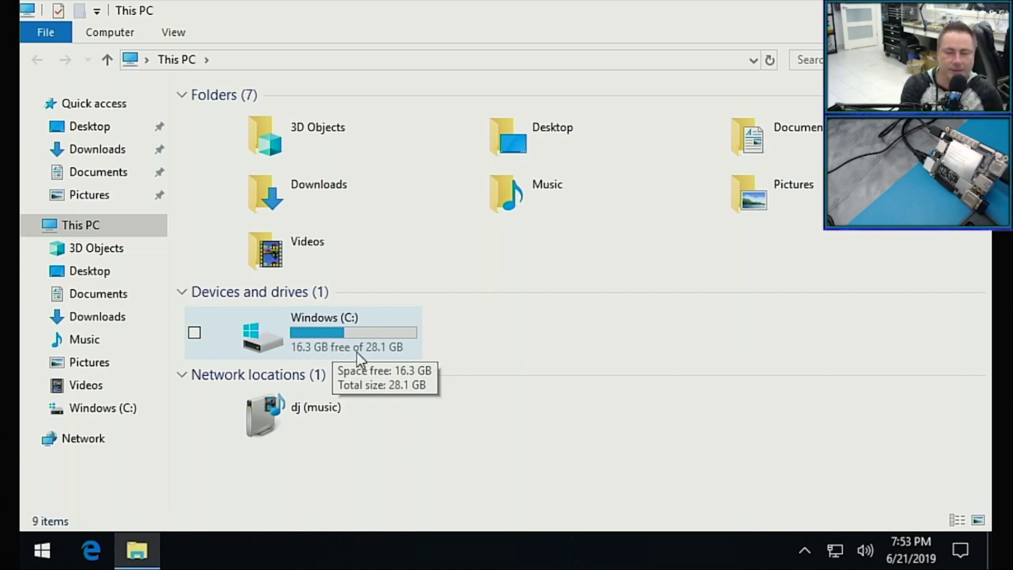
click(357, 328)
right_click(355, 327)
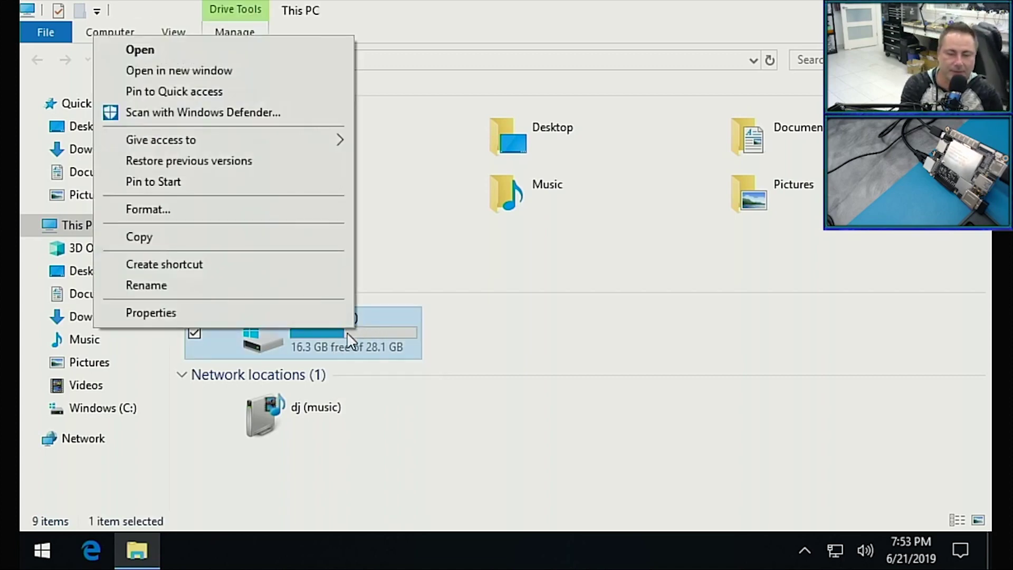
click(249, 316)
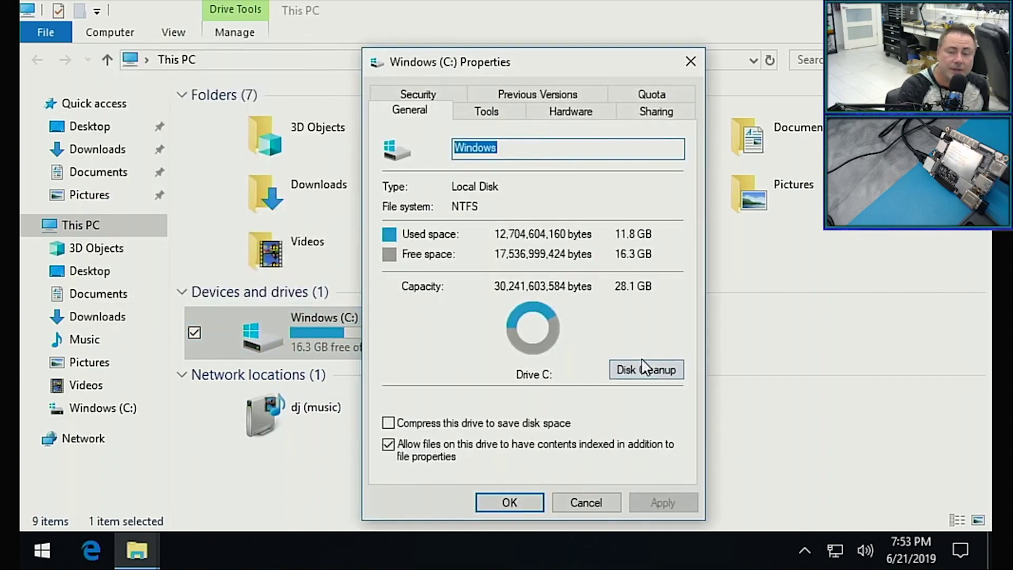
click(644, 364)
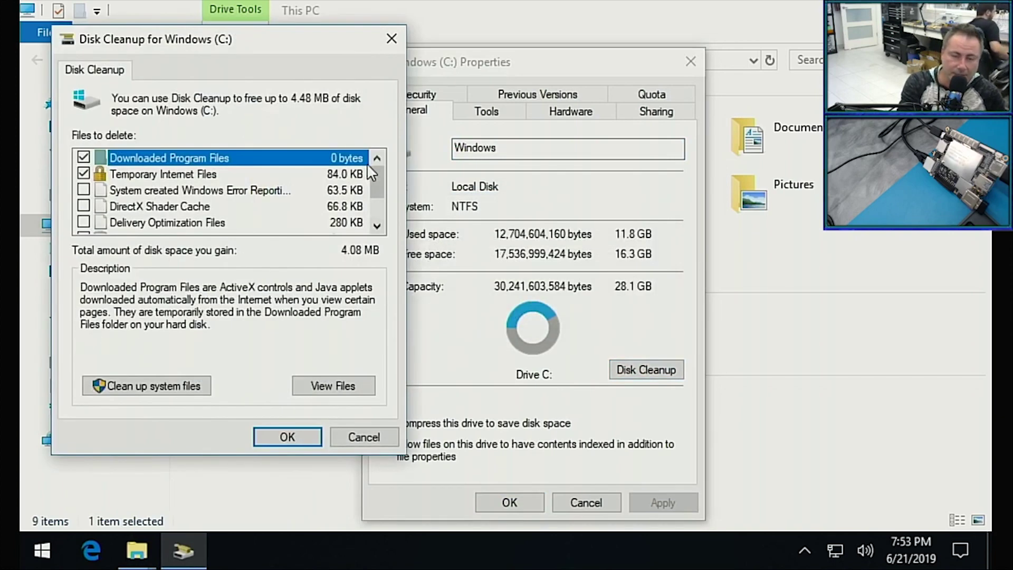
Step: Review the 4.48 MB Files to delete list, then rescan including system files
drag(387, 186, 380, 201)
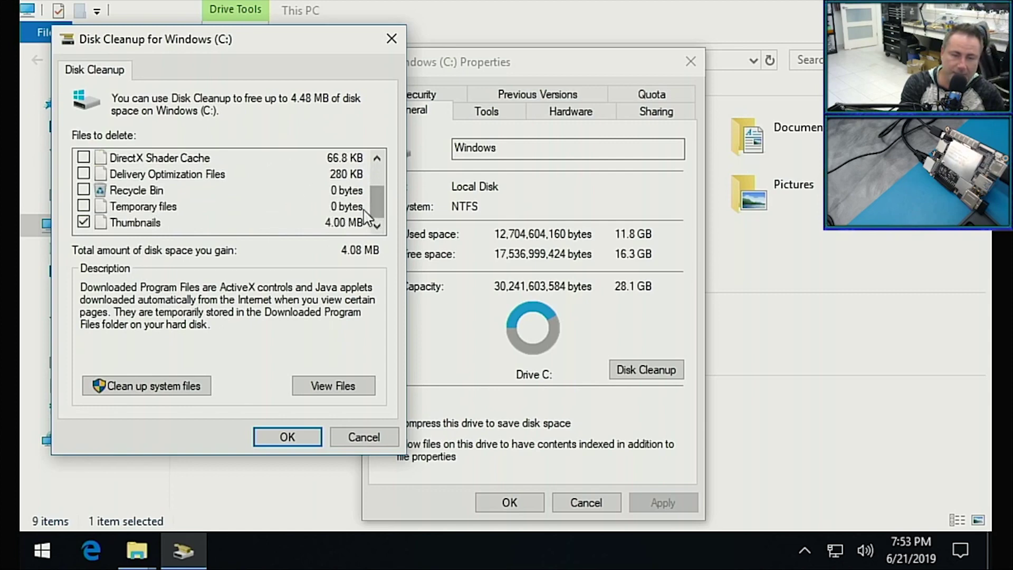
drag(375, 204, 370, 170)
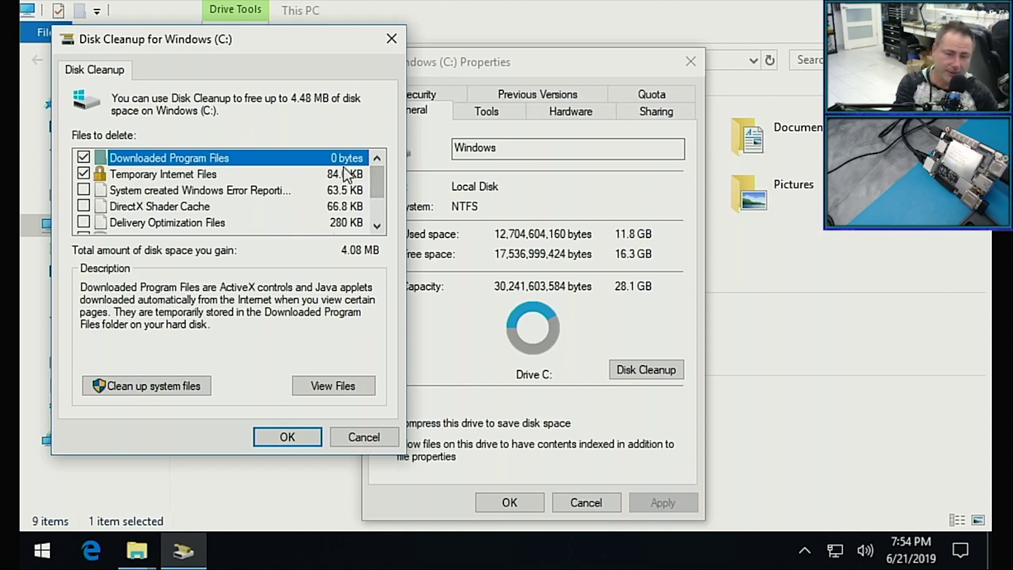
click(153, 389)
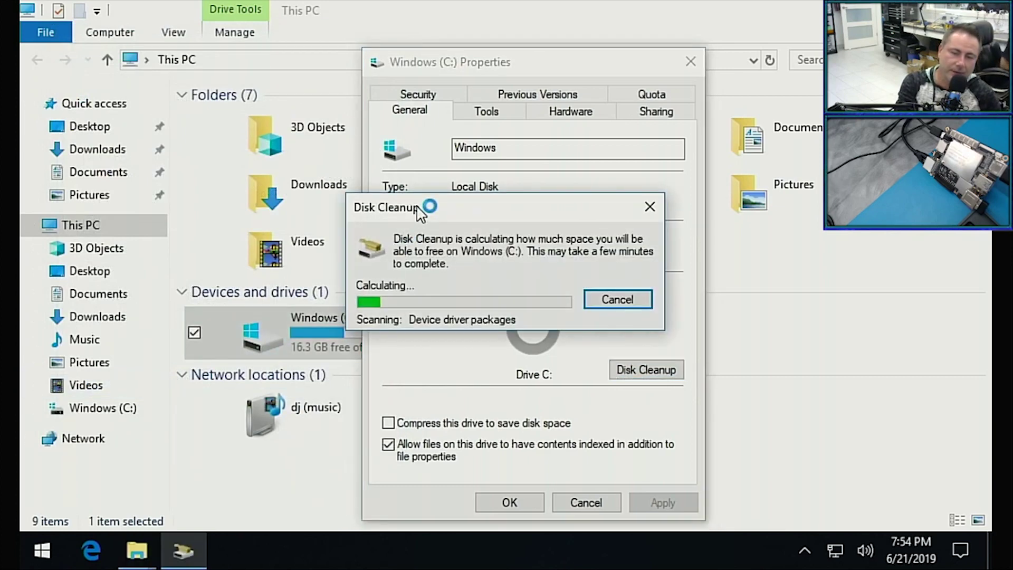
Step: Cancel the system-file scan and close the C: Properties dialog and This PC window
drag(417, 207, 293, 179)
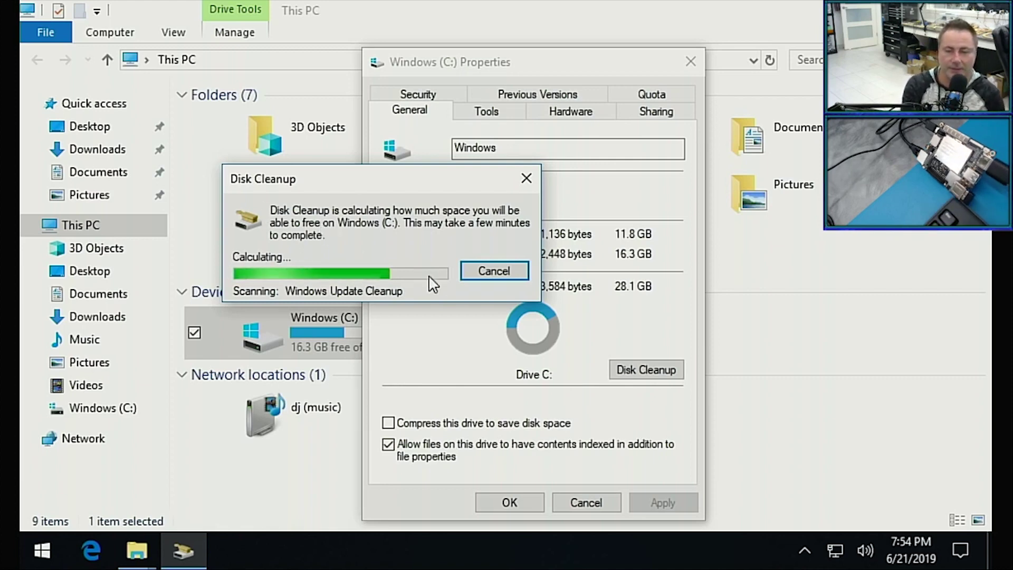
click(472, 273)
click(580, 506)
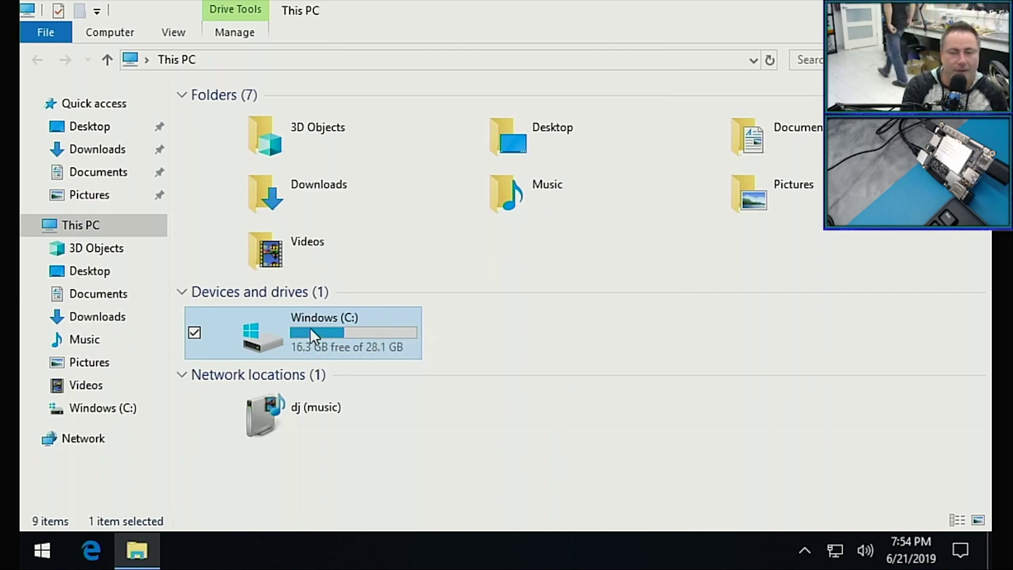
double_click(670, 16)
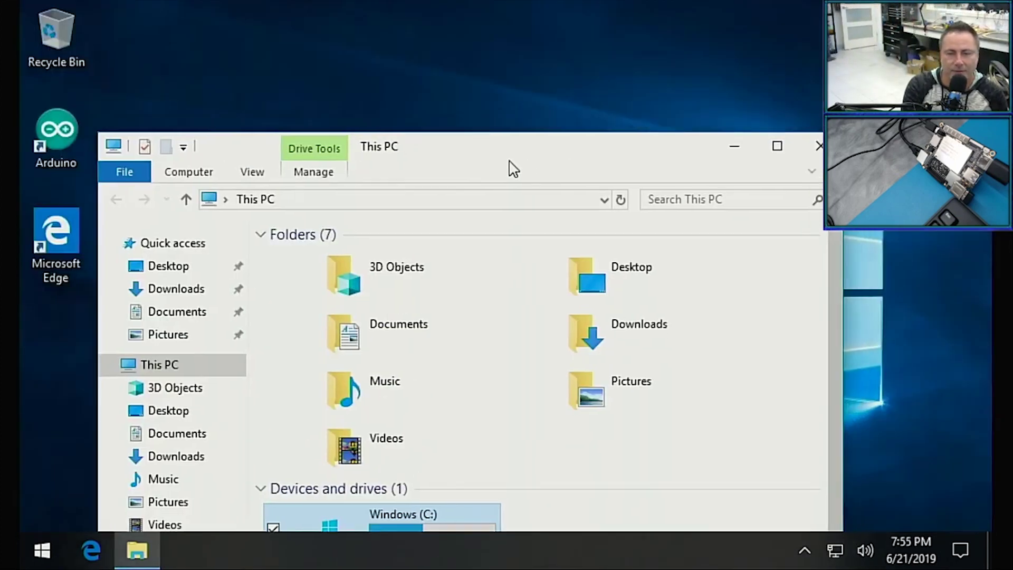
click(668, 178)
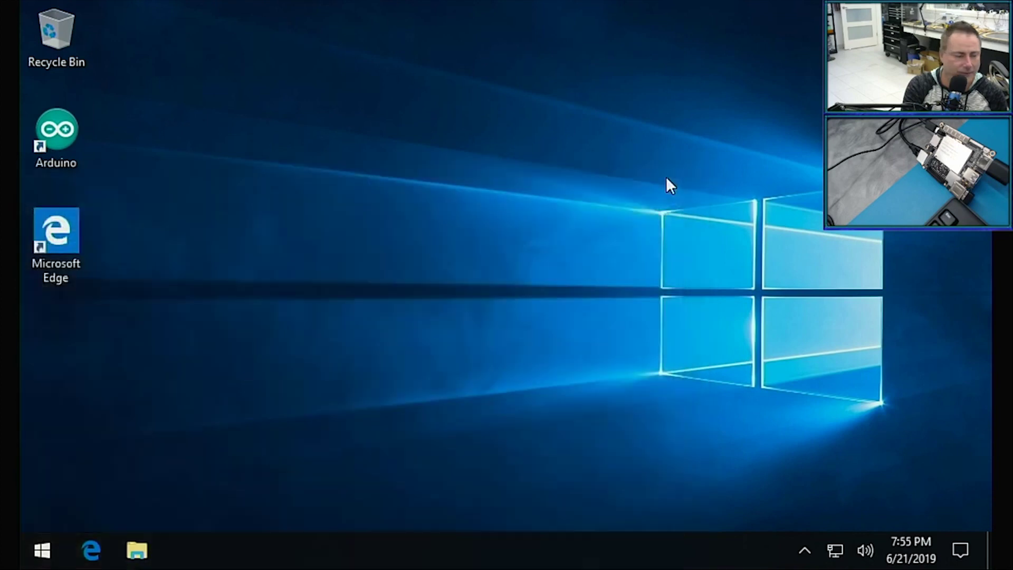
click(967, 549)
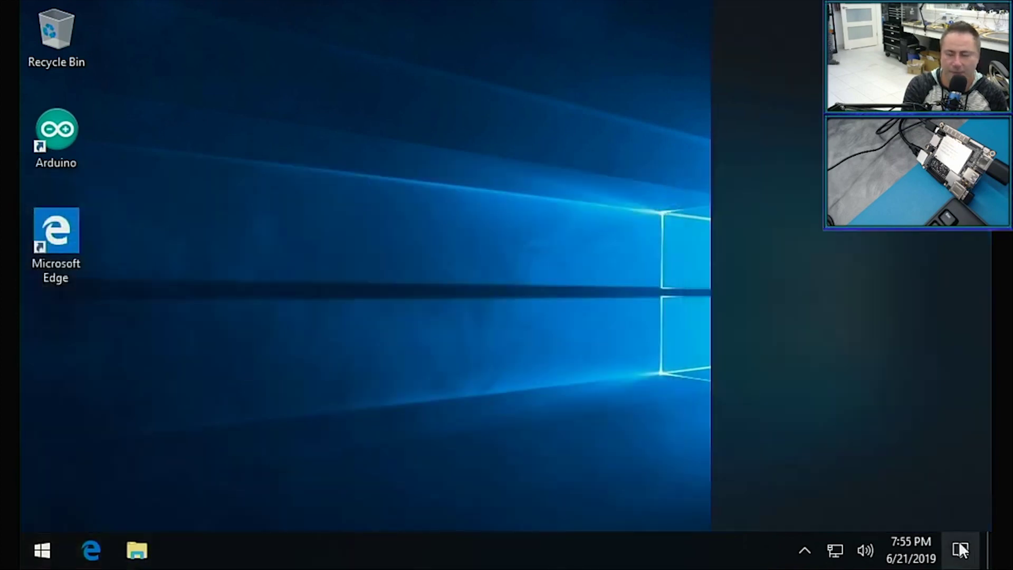
right_click(579, 552)
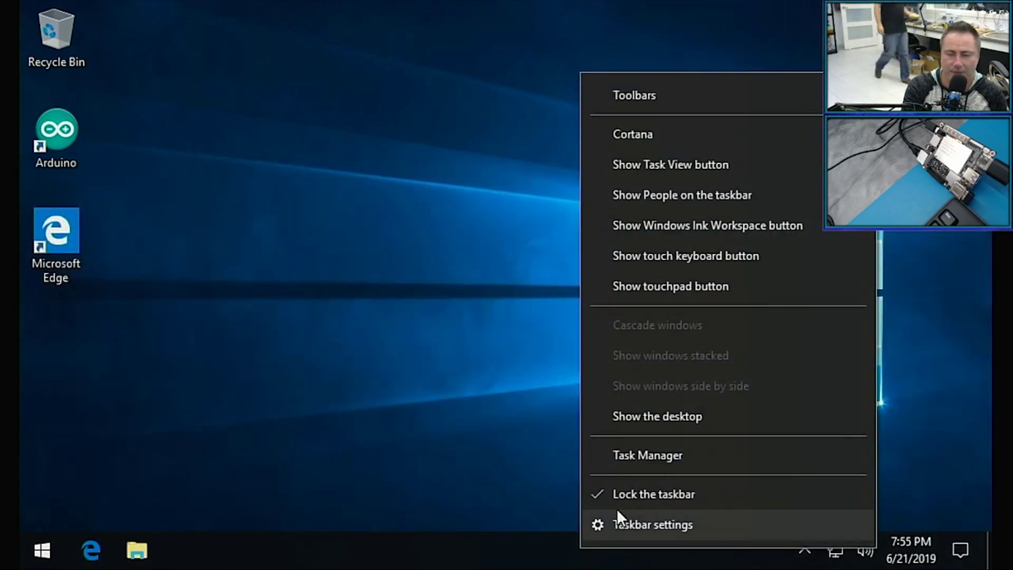
click(598, 524)
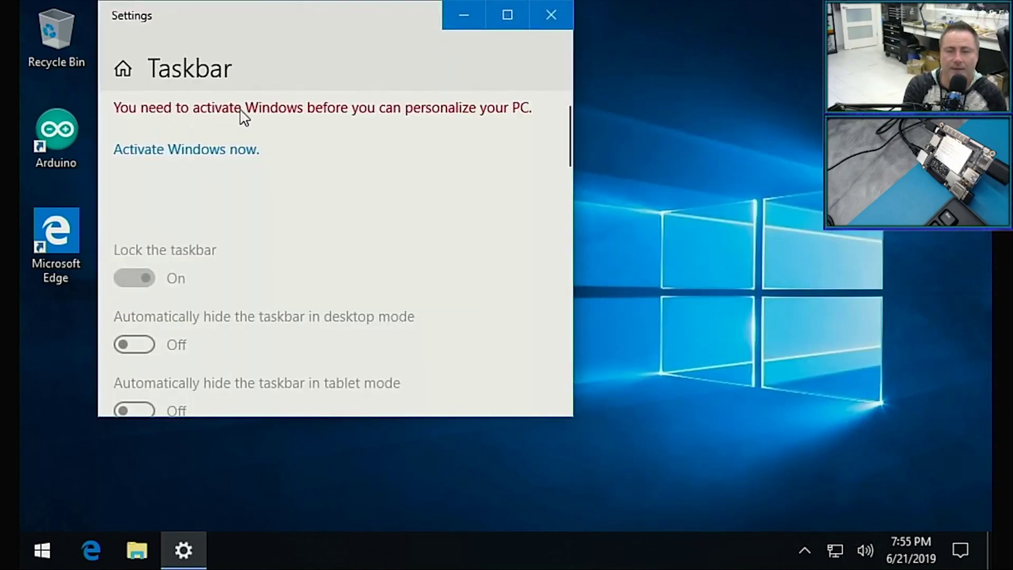
click(554, 12)
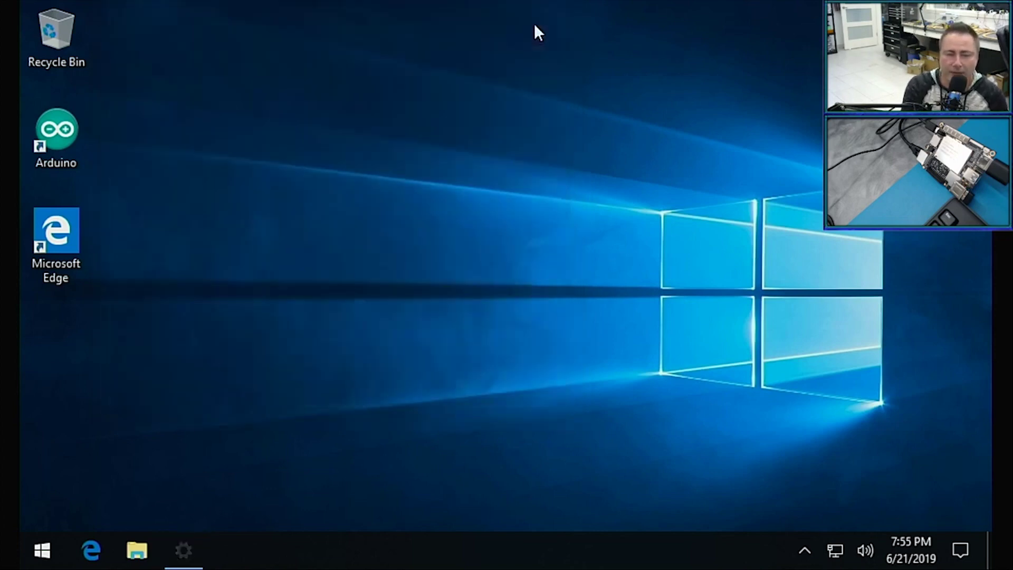
Step: Open Windows Settings from Action Center and search for 'storage'
click(961, 561)
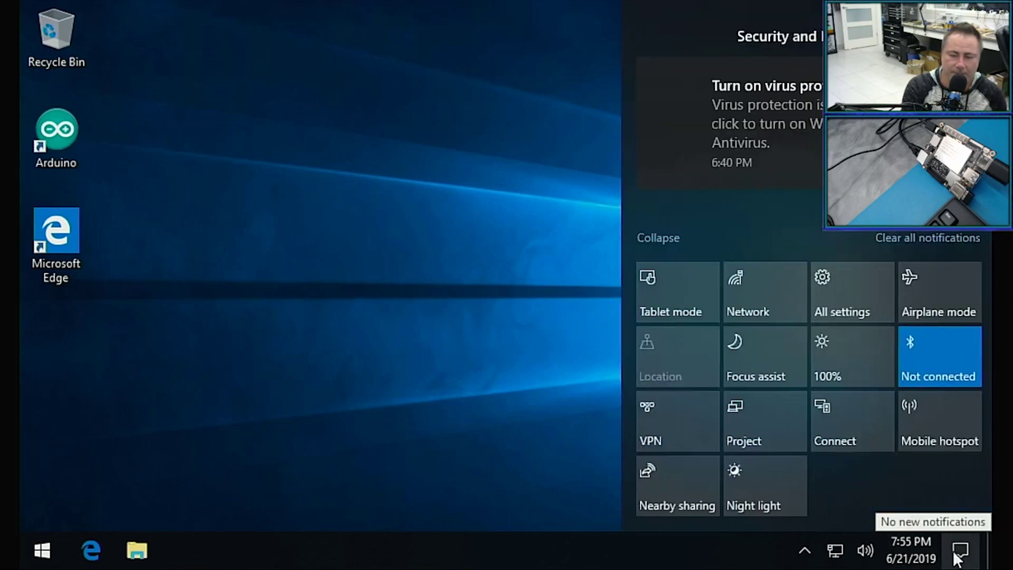
click(831, 291)
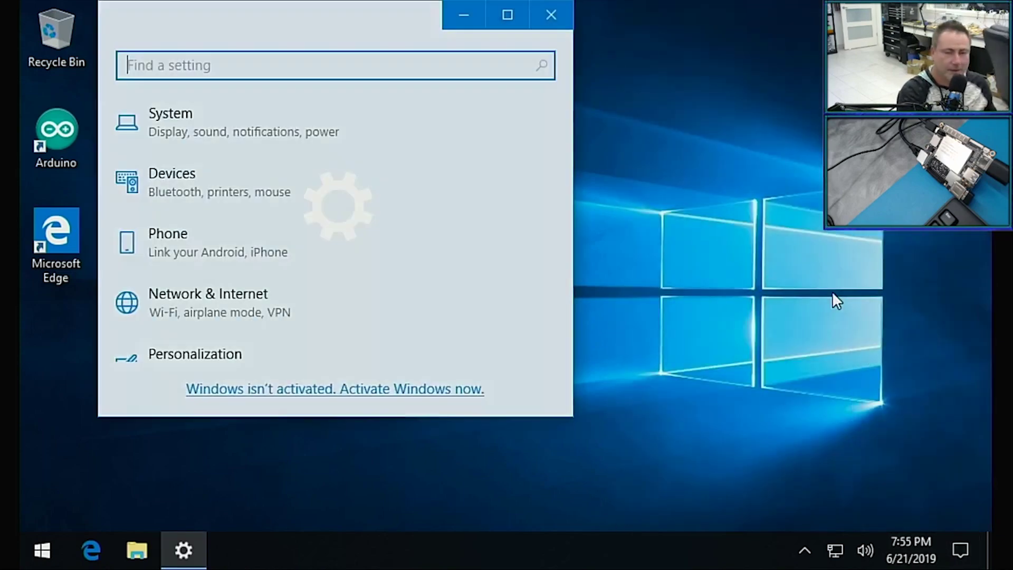
text(storage)
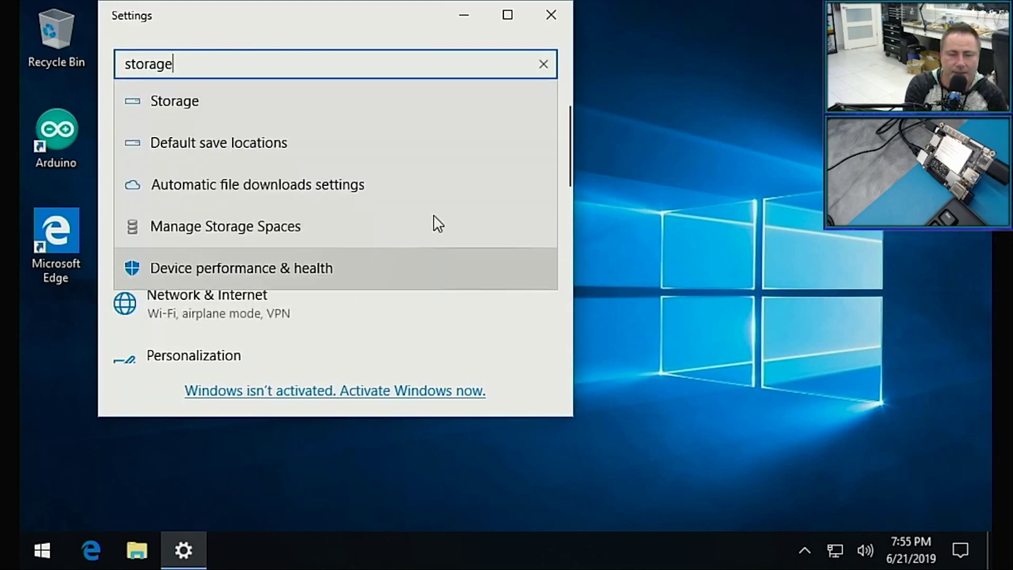
Step: Open the Storage page in an enlarged Settings window, showing Storage sense On
click(257, 101)
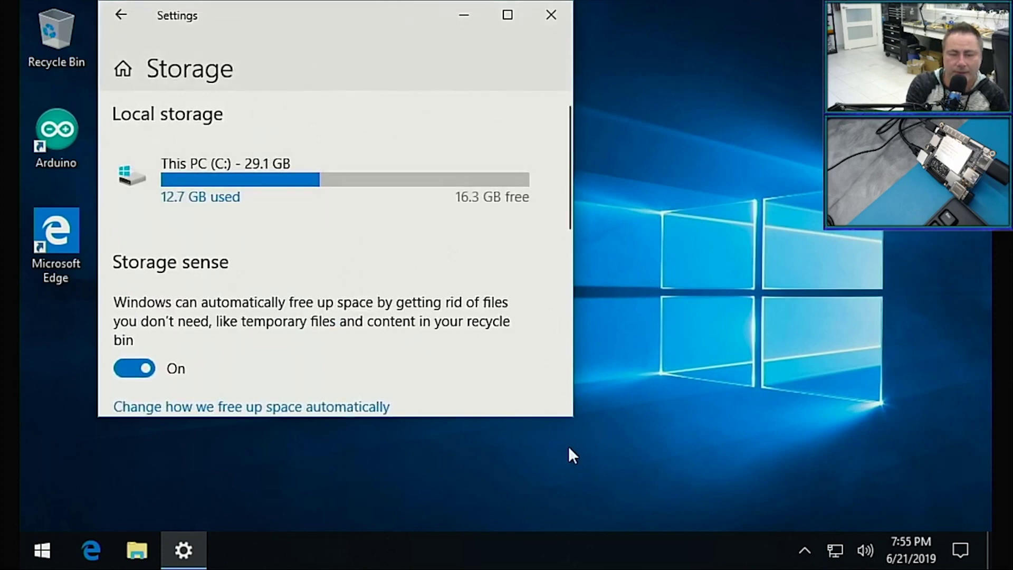
drag(573, 417, 748, 525)
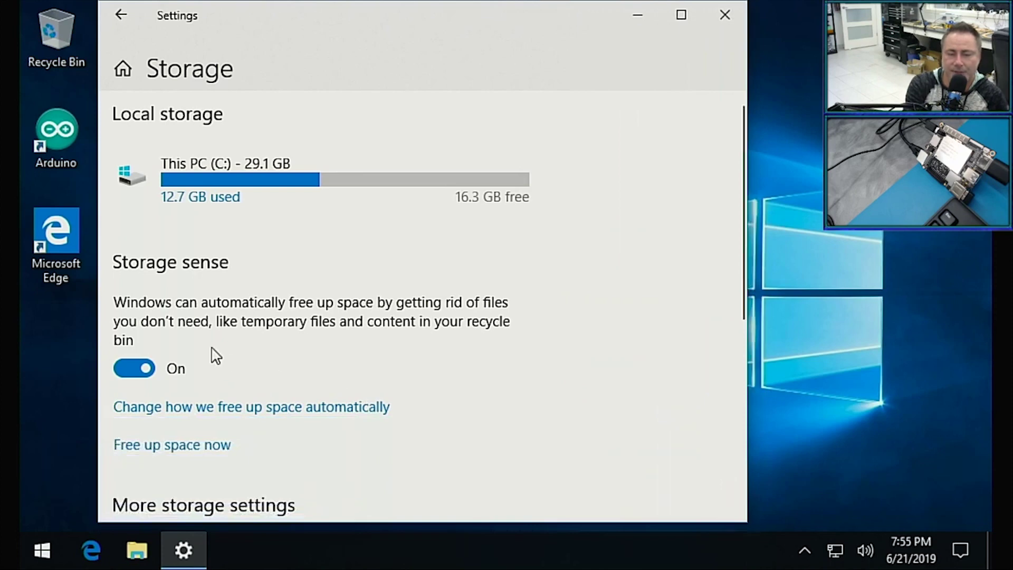
scroll(212, 347, down, 3)
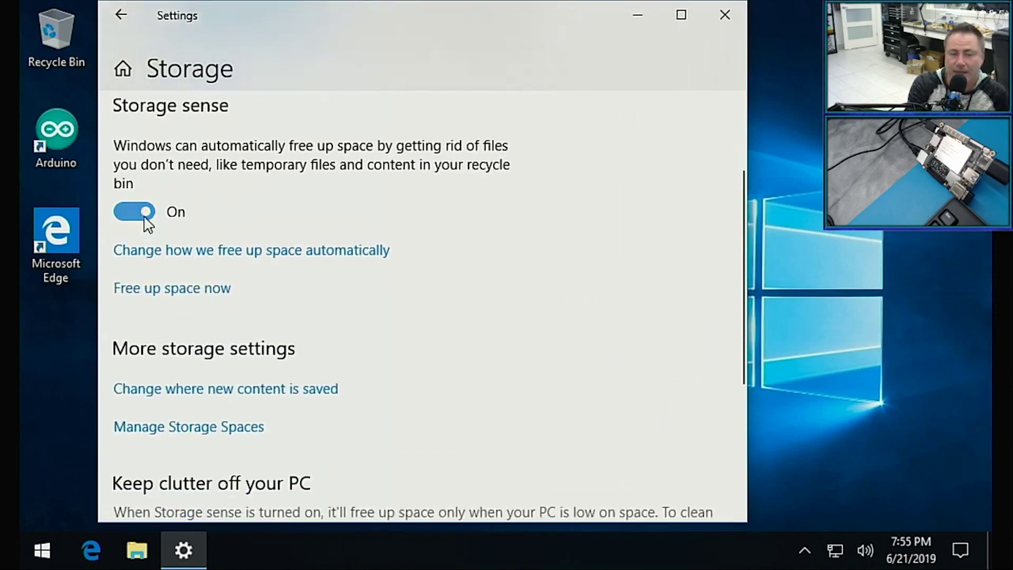
Step: Set Run Storage sense to Every week
click(213, 258)
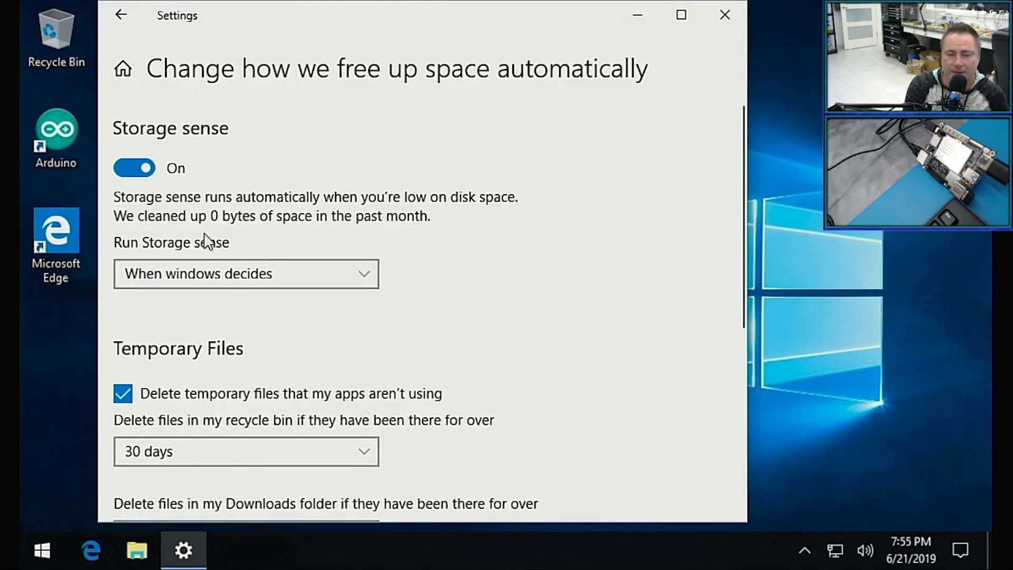
click(295, 274)
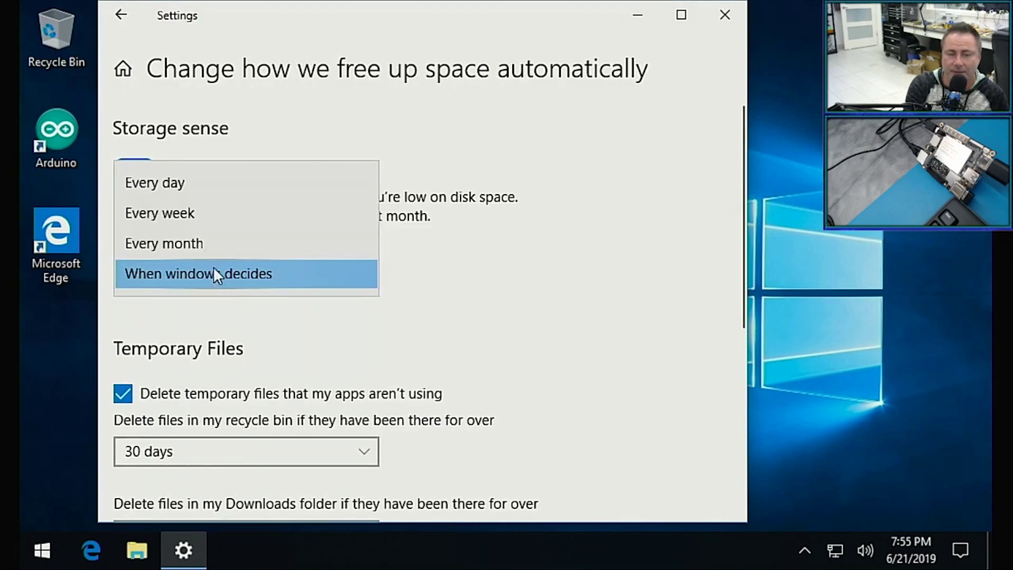
click(181, 214)
Step: Keep recycle bin file deletion at 30 days and close Settings
scroll(341, 349, down, 3)
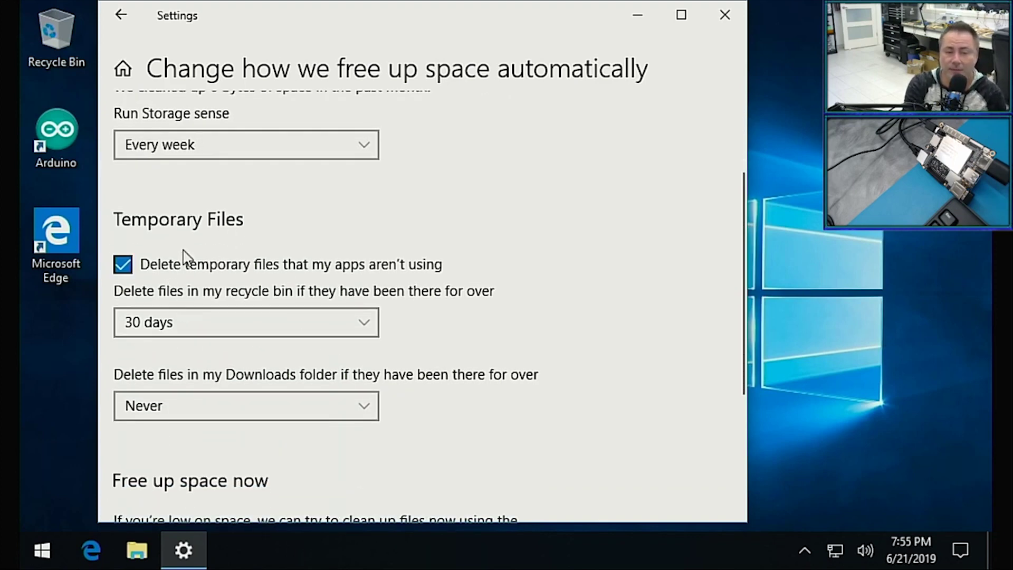
click(213, 322)
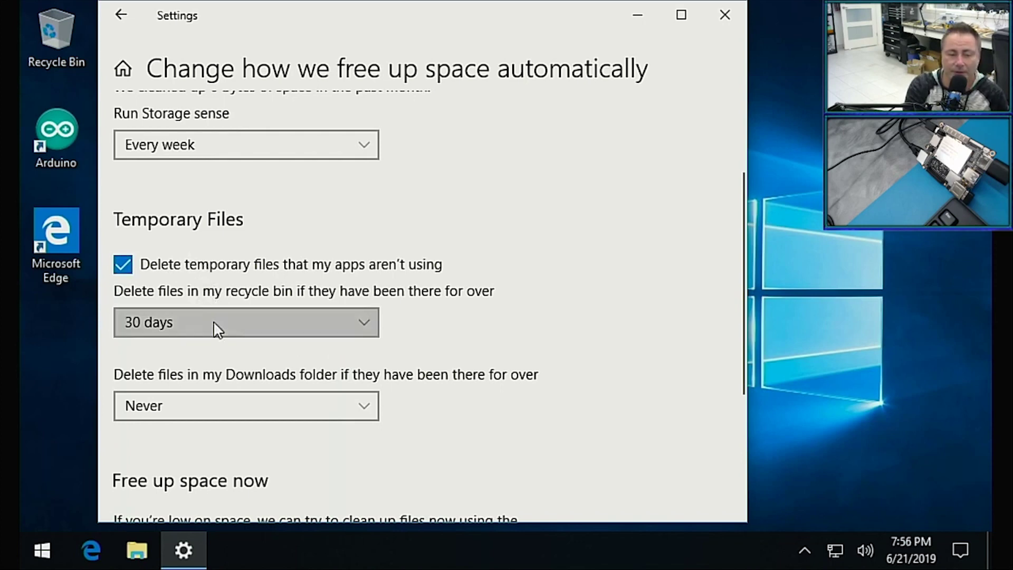
click(432, 291)
scroll(432, 290, down, 5)
scroll(439, 283, up, 6)
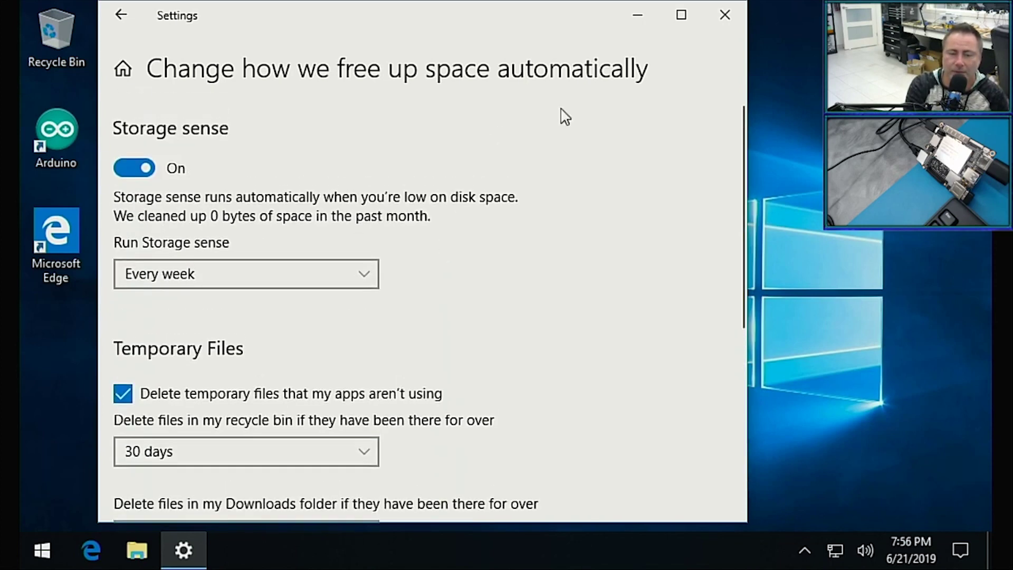
click(726, 13)
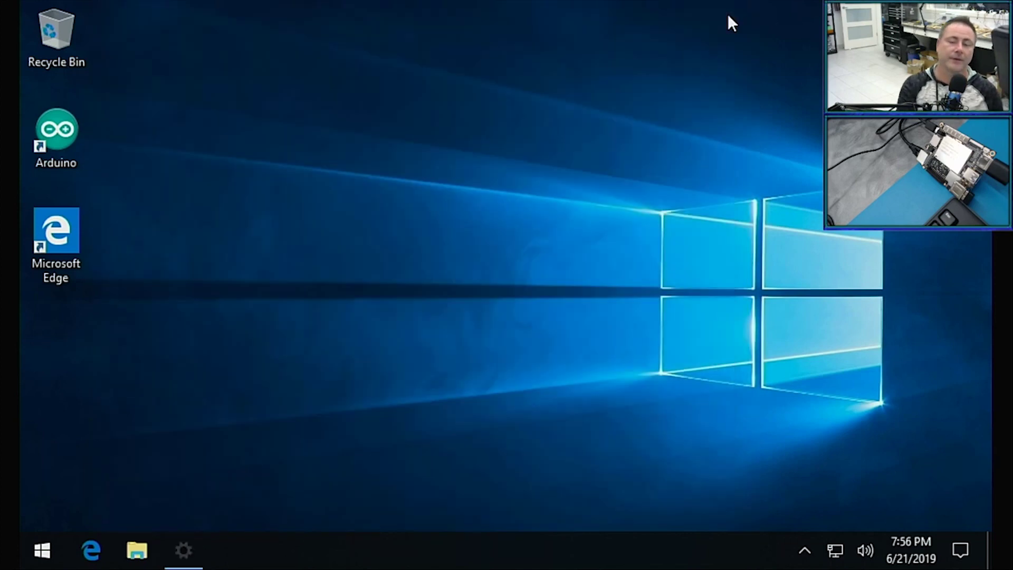